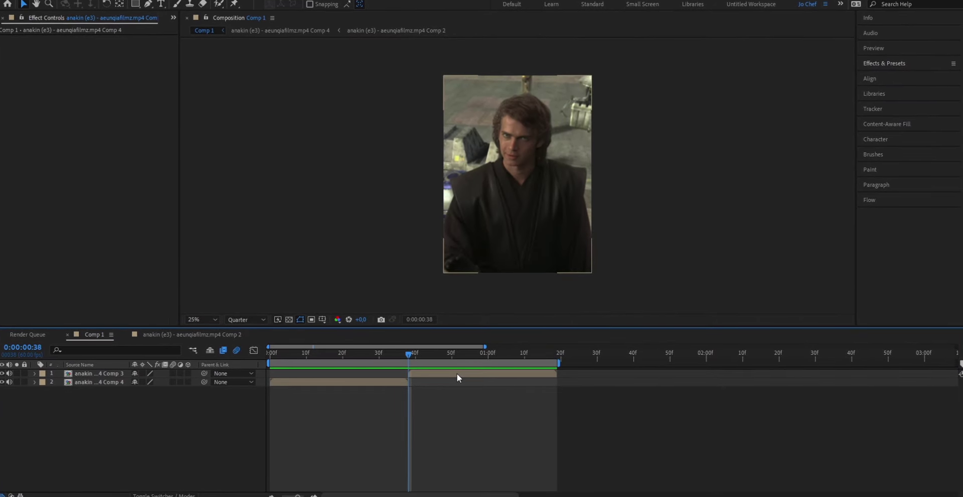
Step: Select the top footage layer in Comp 1's timeline
left_click(457, 378)
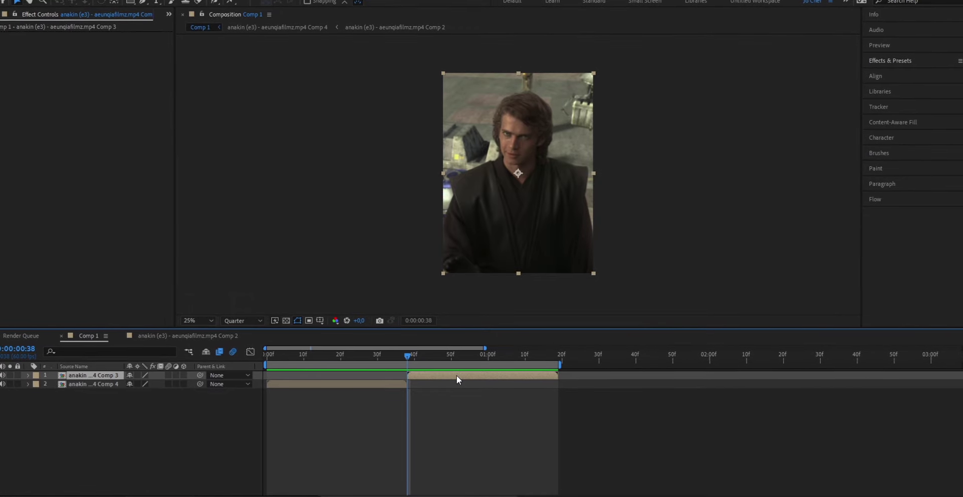
Step: Create a 1170×1560 black solid named Black Solid 2, checking its colour in the picker
key("ctrl+y")
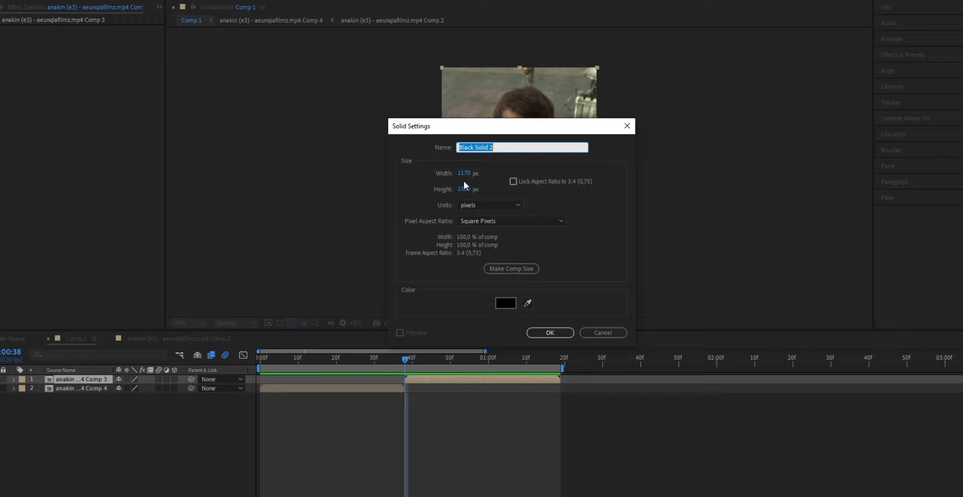
left_click(505, 303)
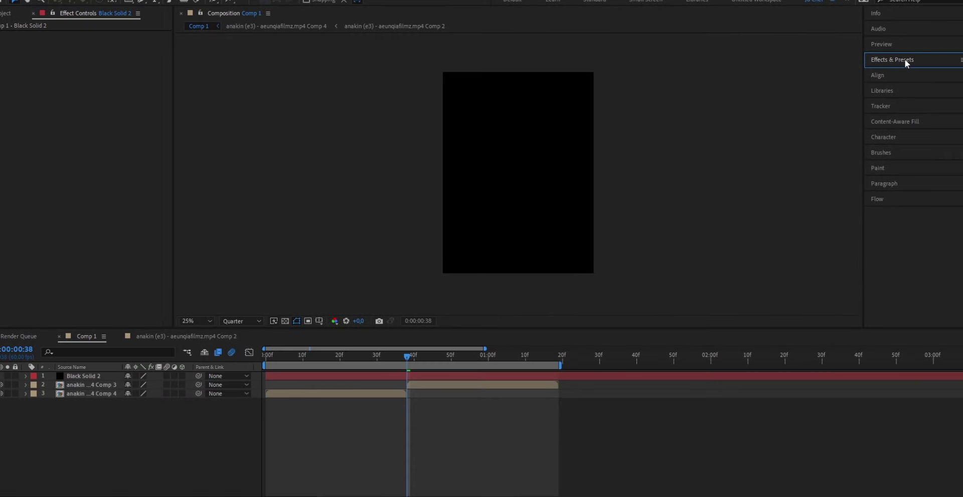
Step: Find CC Jaws in Effects & Presets and apply it to Black Solid 2
left_click(906, 61)
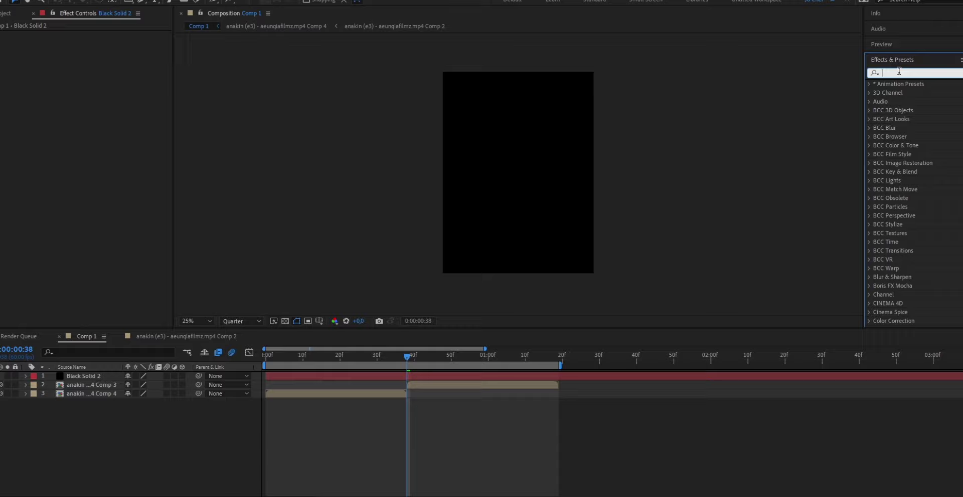
type("cc jaws")
left_click_drag(902, 92, 444, 377)
Step: Split Black Solid 2 at 0:38 and 1:19, deleting the pieces outside that range
left_click(456, 380)
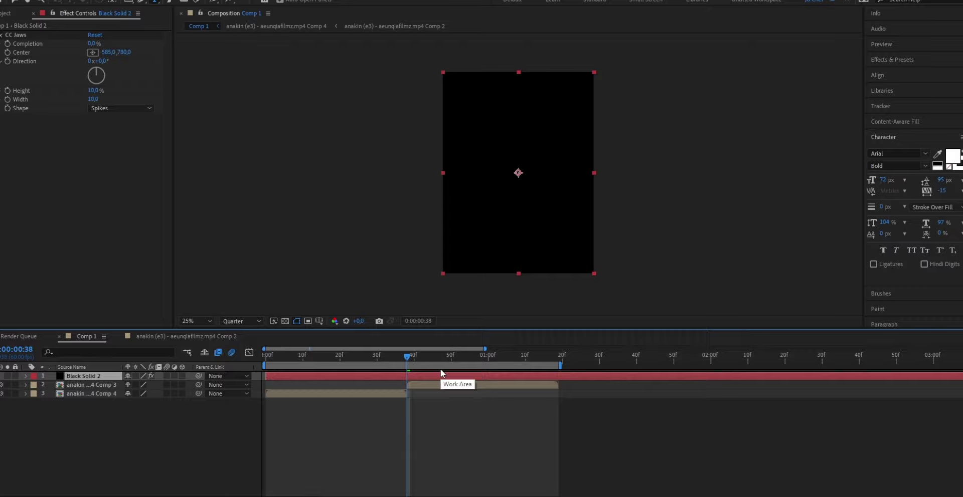
key("ctrl+shift+d")
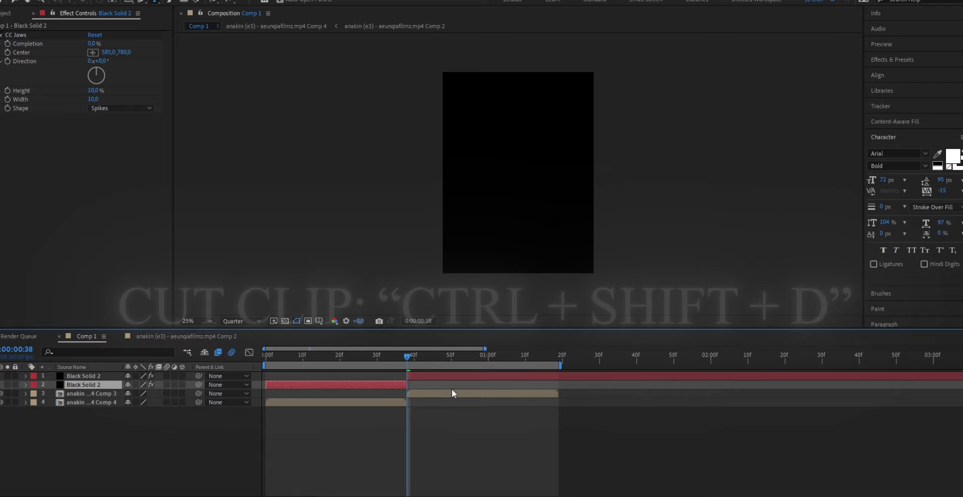
key("Delete")
left_click(559, 357)
key("ctrl+shift+d")
key("Delete")
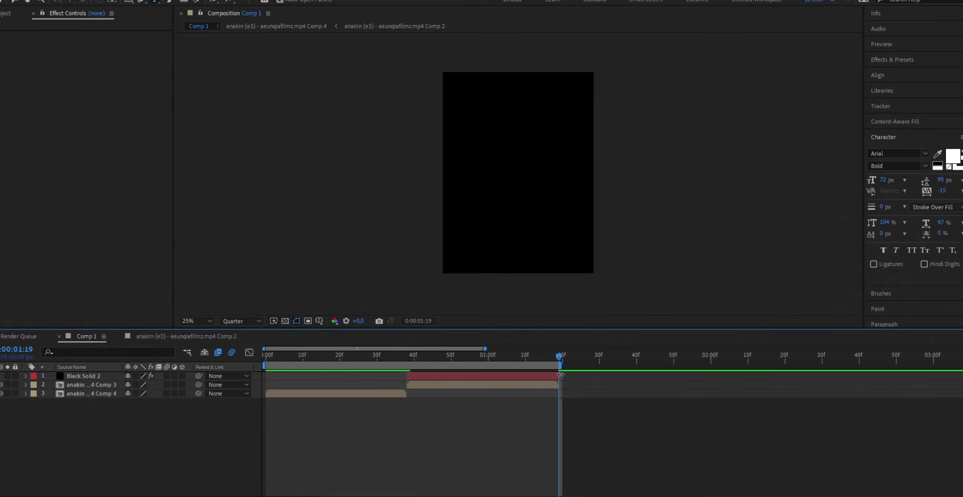
Step: At 0:58, set CC Jaws Completion to 80% and Height to 0%
left_click(480, 357)
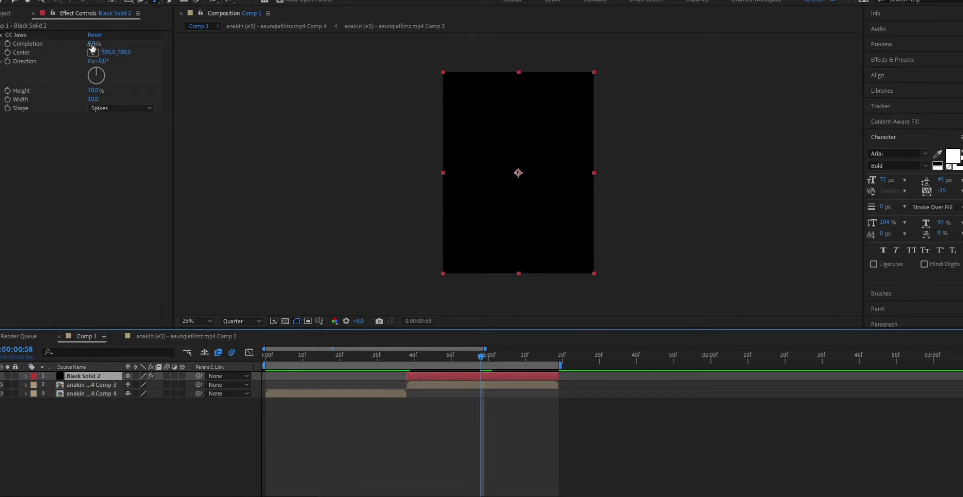
type("60")
key("Return")
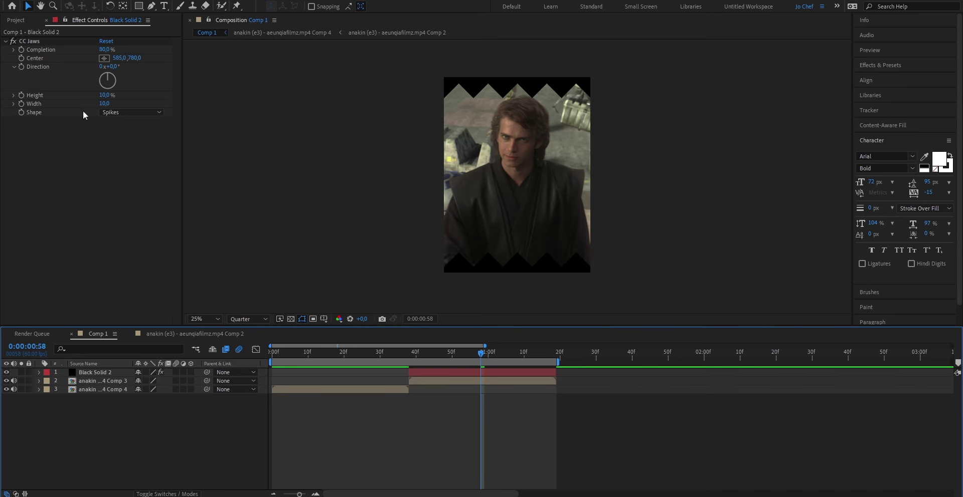
type("0")
key("Return")
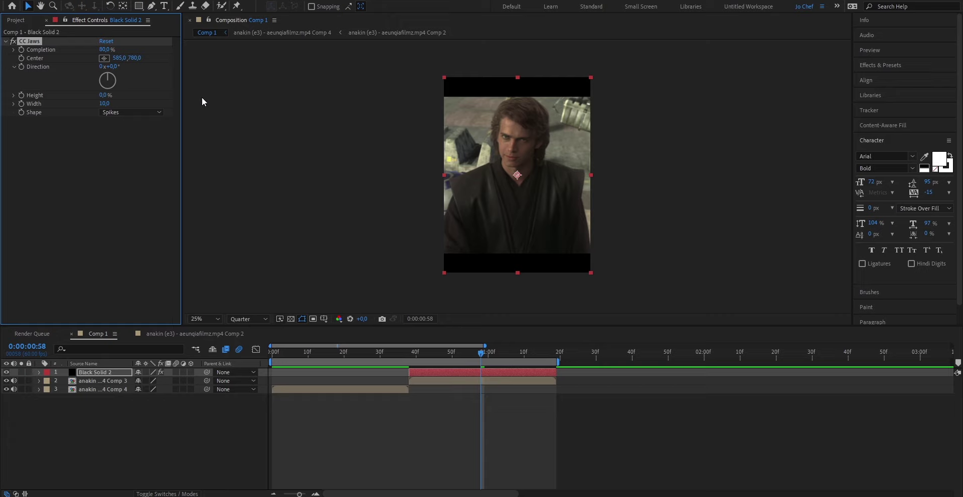
Step: Keyframe CC Jaws Completion at 80% at 0:58 and 100% at 0:38, then go to 1:19
left_click_drag(482, 353, 479, 354)
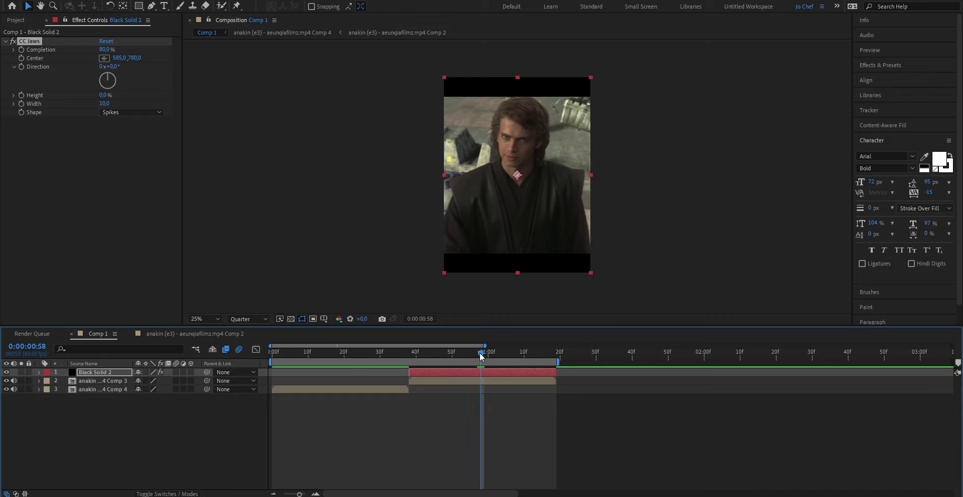
left_click(20, 51)
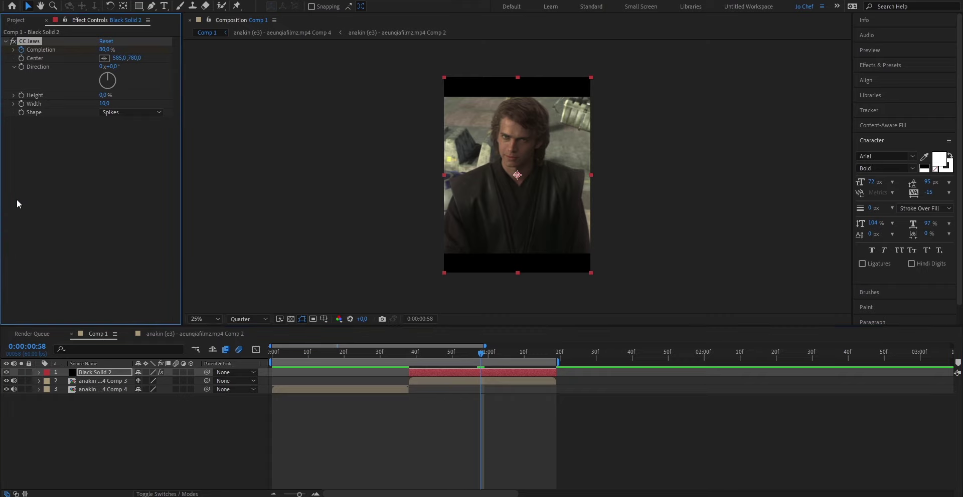
key("u")
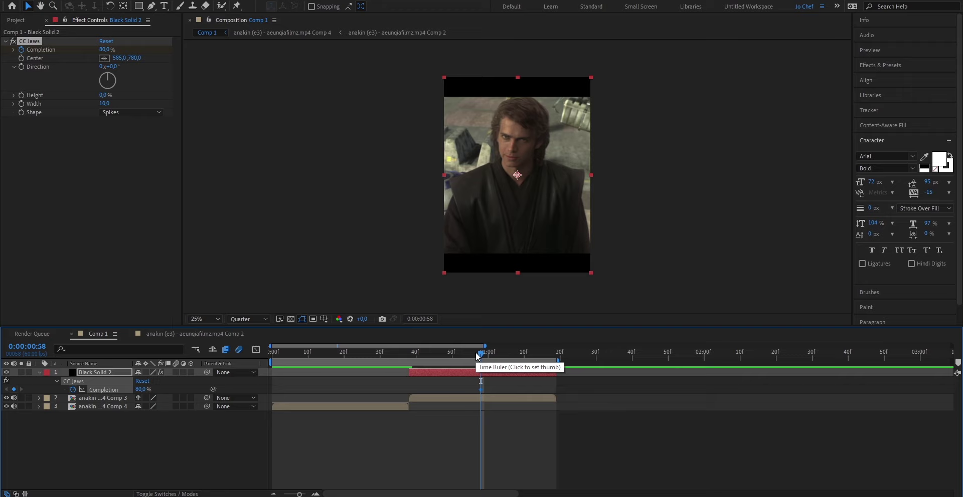
left_click_drag(477, 356, 409, 356)
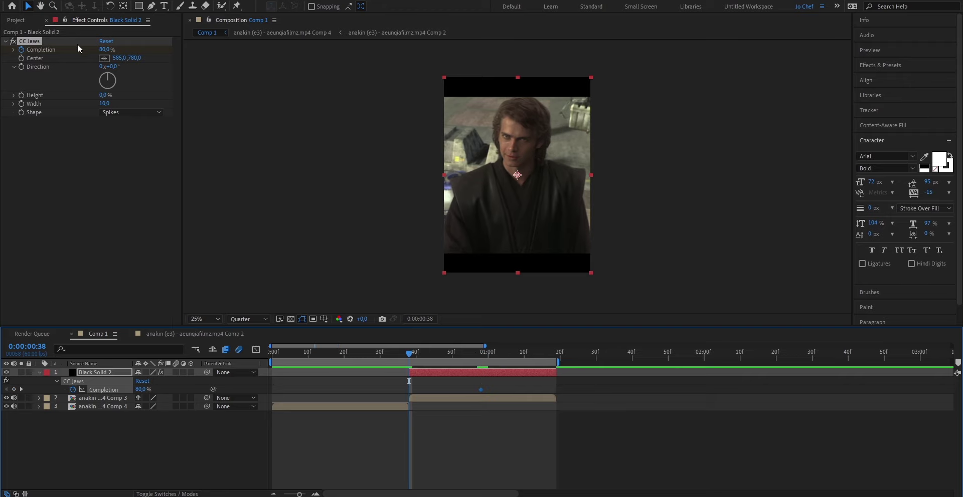
left_click_drag(105, 49, 129, 49)
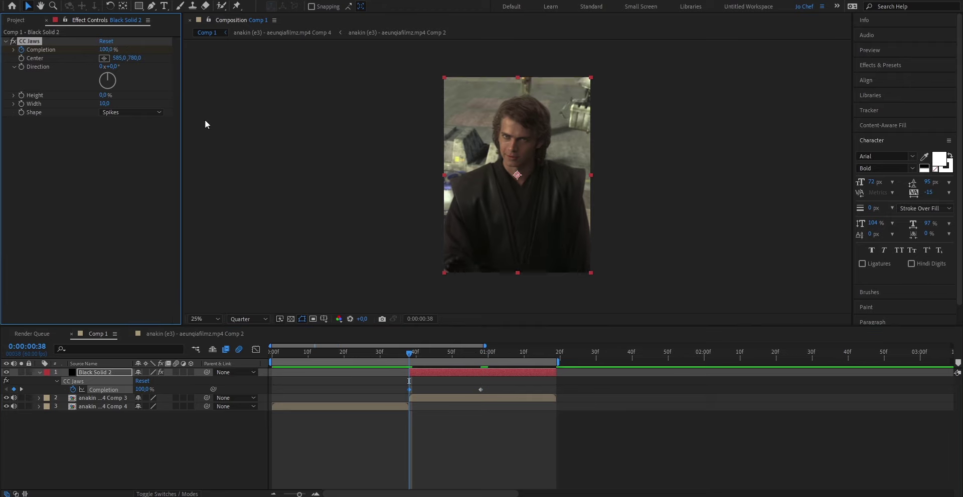
left_click(556, 357)
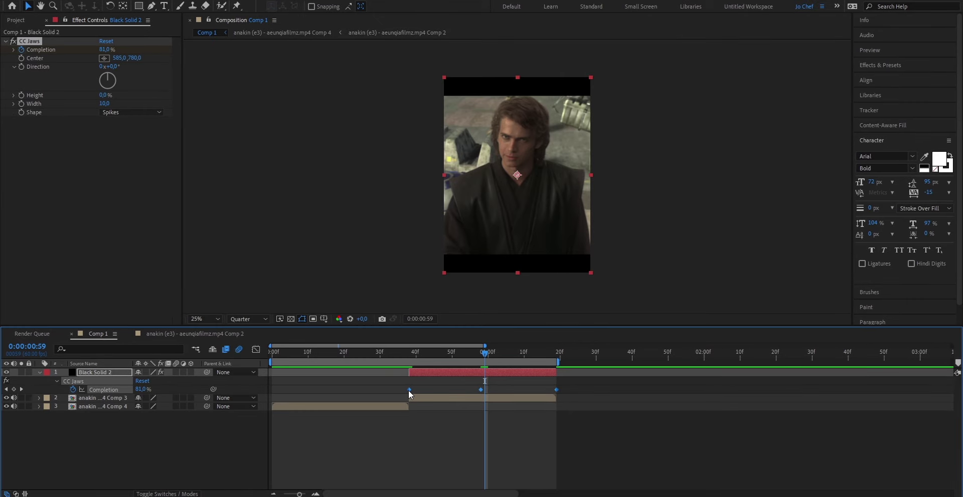
Step: Apply Easy Ease to the three CC Jaws Completion keyframes
right_click(409, 391)
mouse_move(421, 384)
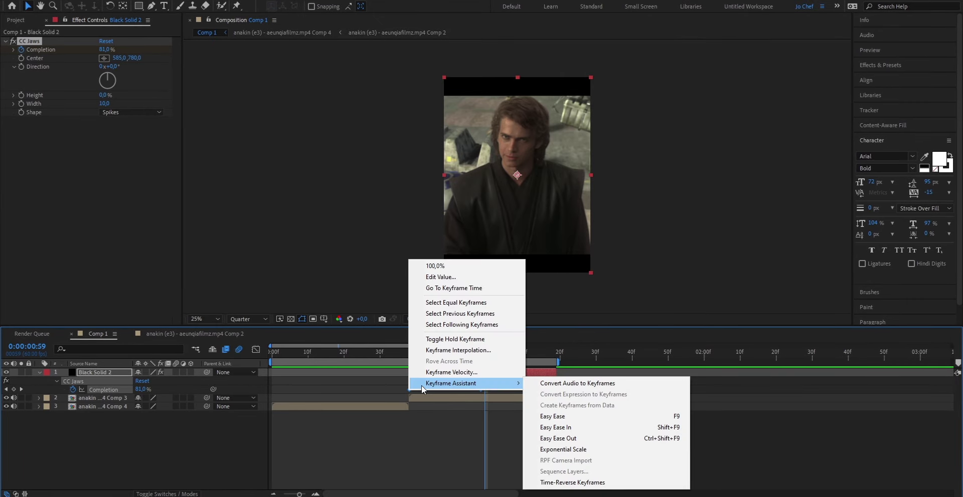
left_click(569, 417)
Step: In the Graph Editor, adjust the influence handles into a symmetric, flat-bottomed dip to 80%
left_click(255, 351)
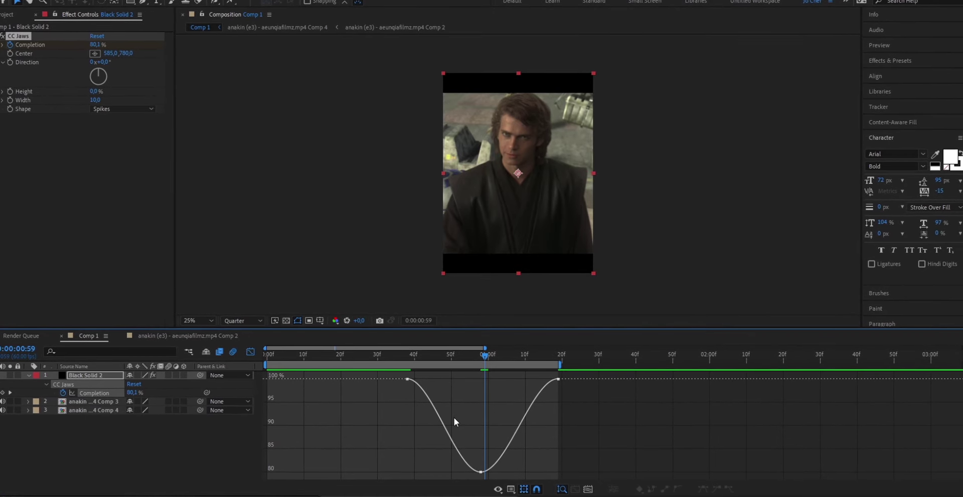
left_click(406, 381)
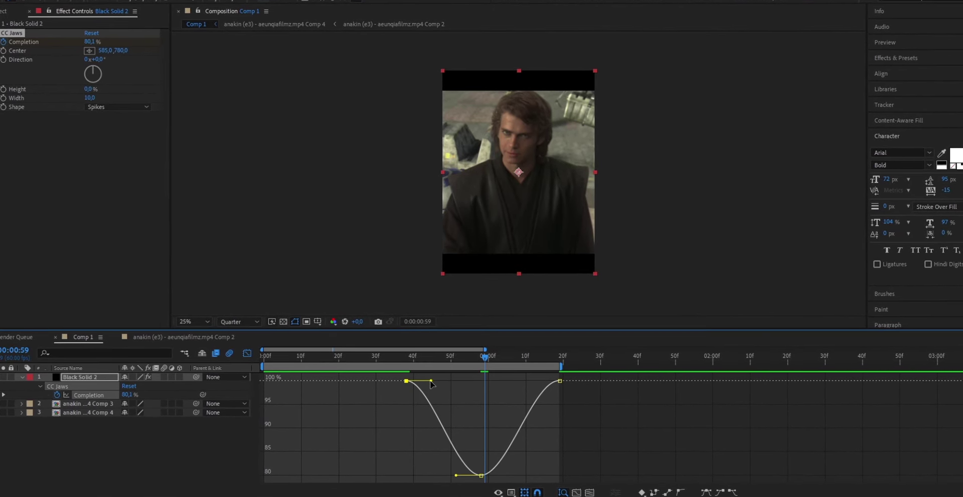
left_click_drag(455, 479, 410, 476)
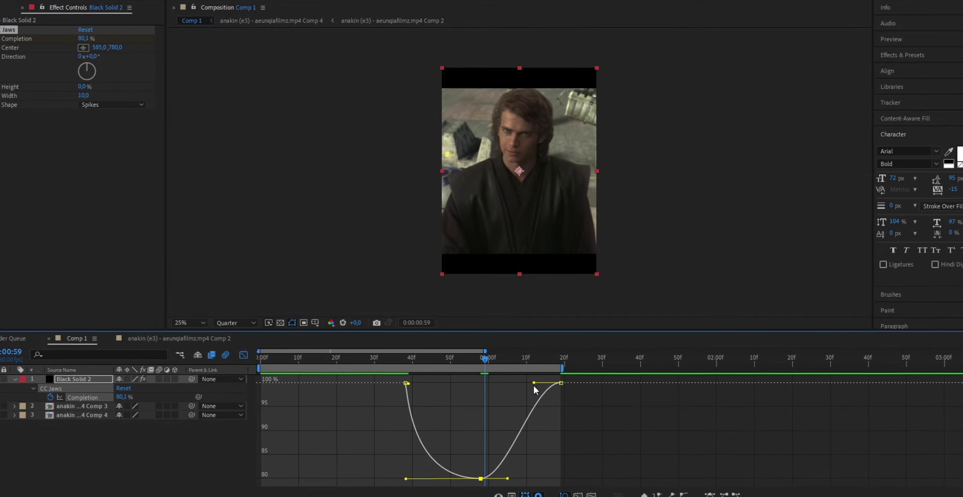
left_click_drag(534, 383, 558, 384)
left_click_drag(507, 479, 553, 482)
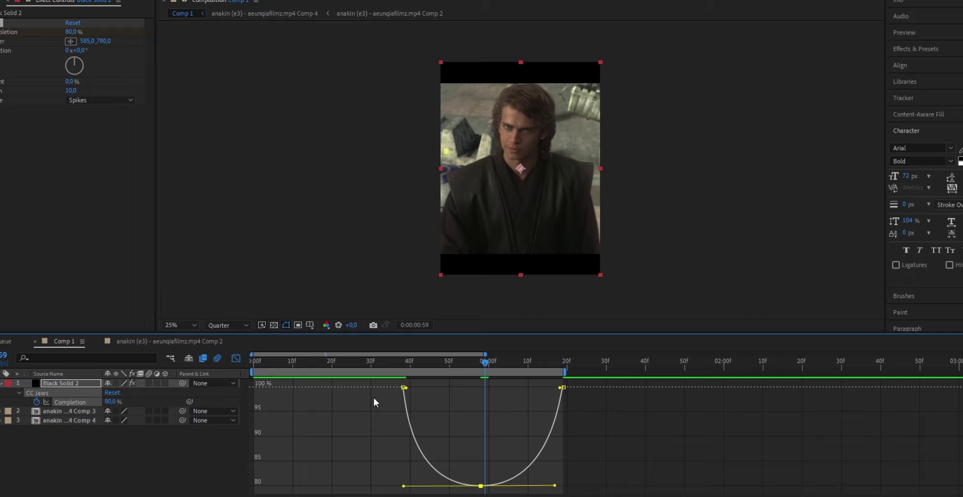
Step: Keyframe Comp 3's Scale at 100% at 0:00:00:38 and 110% at 0:00:00:58
left_click(235, 358)
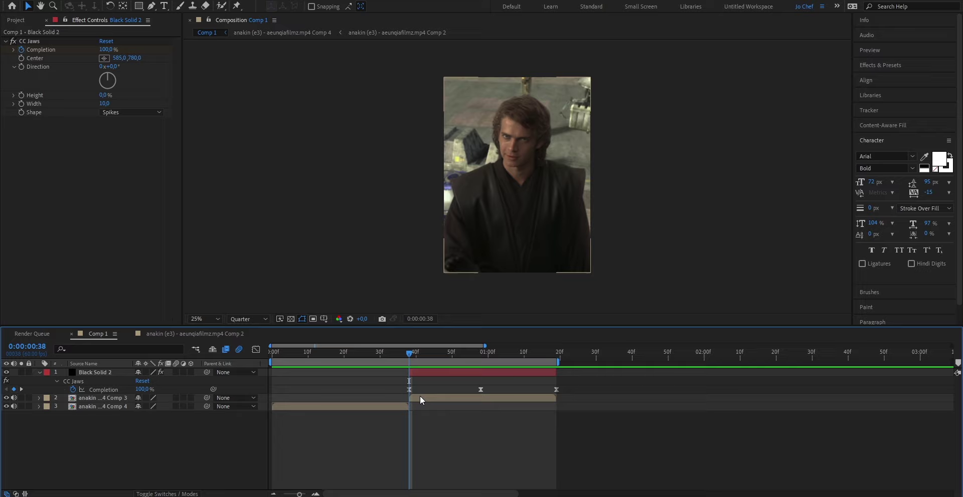
left_click(420, 396)
key("s")
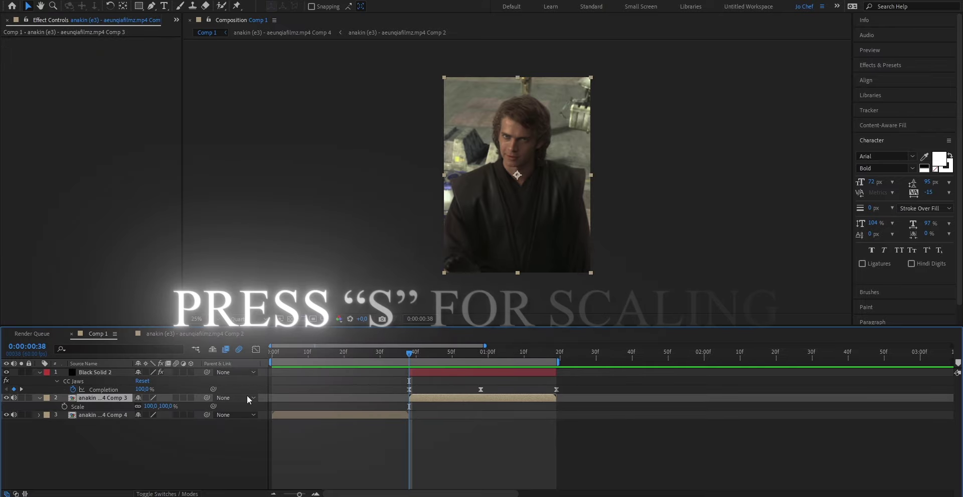
left_click(64, 406)
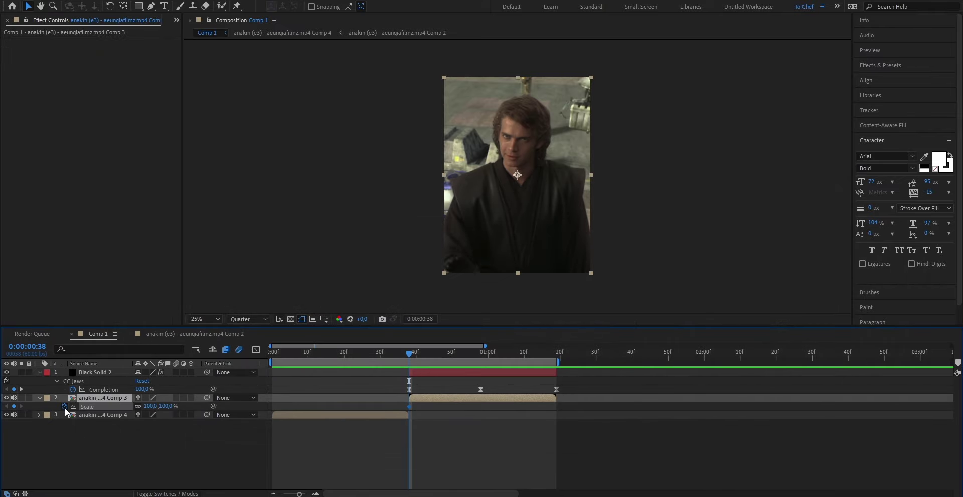
left_click(480, 354)
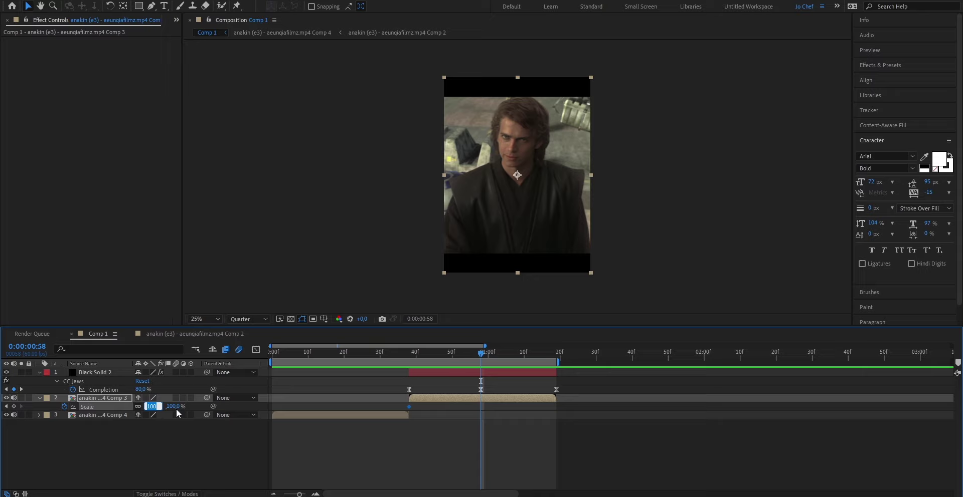
key("Return")
left_click(556, 354)
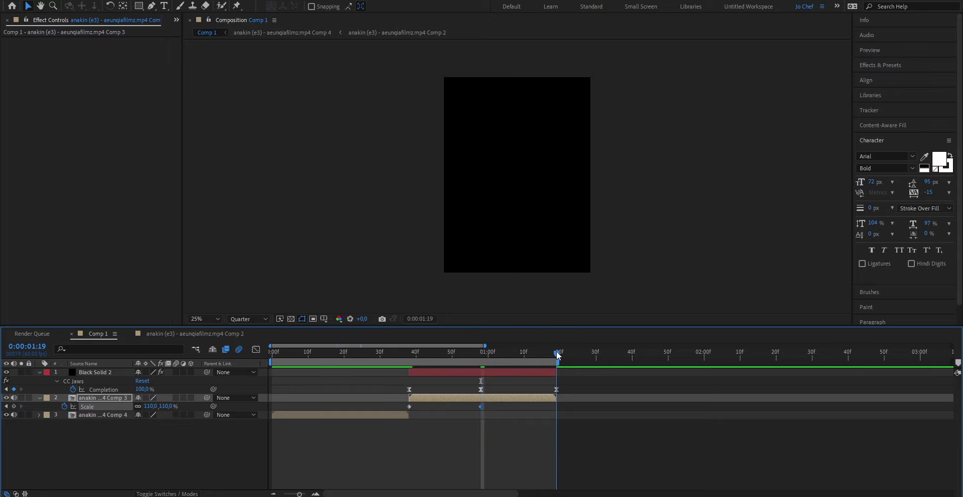
Step: Set Scale back to 100% at 0:00:01:19 and apply Easy Ease to all Scale keyframes
left_click_drag(149, 408, 143, 409)
left_click(577, 420)
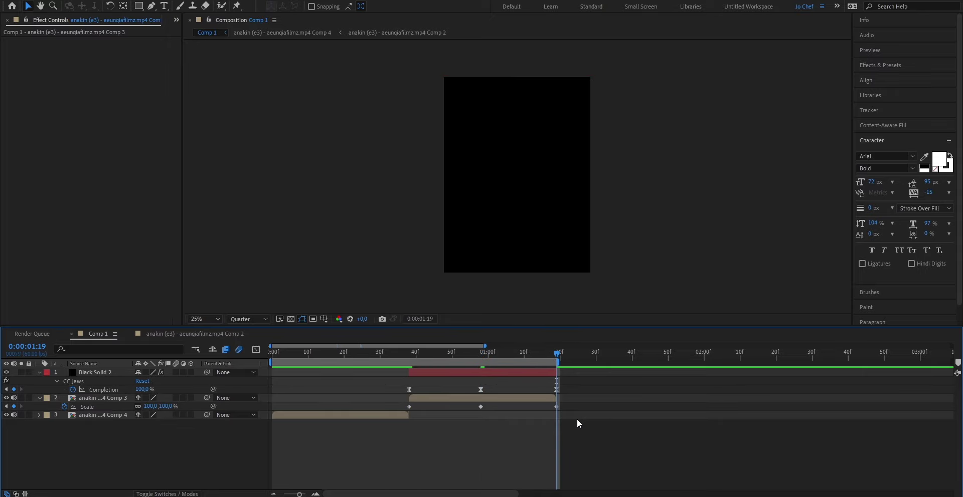
left_click_drag(578, 419, 415, 407)
right_click(409, 407)
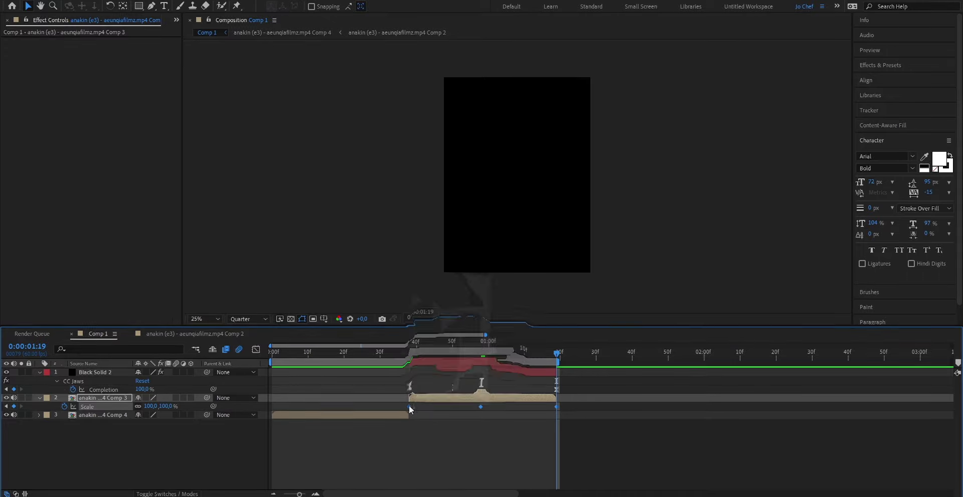
mouse_move(427, 401)
left_click(543, 432)
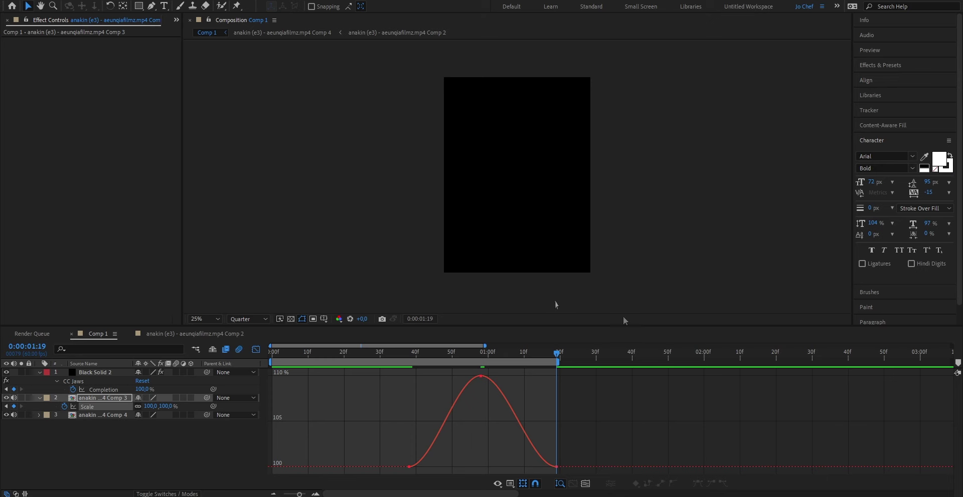
Step: Adjust the Scale keyframes' easing in the Graph Editor into a smooth arch peaking at 110%
left_click(504, 382)
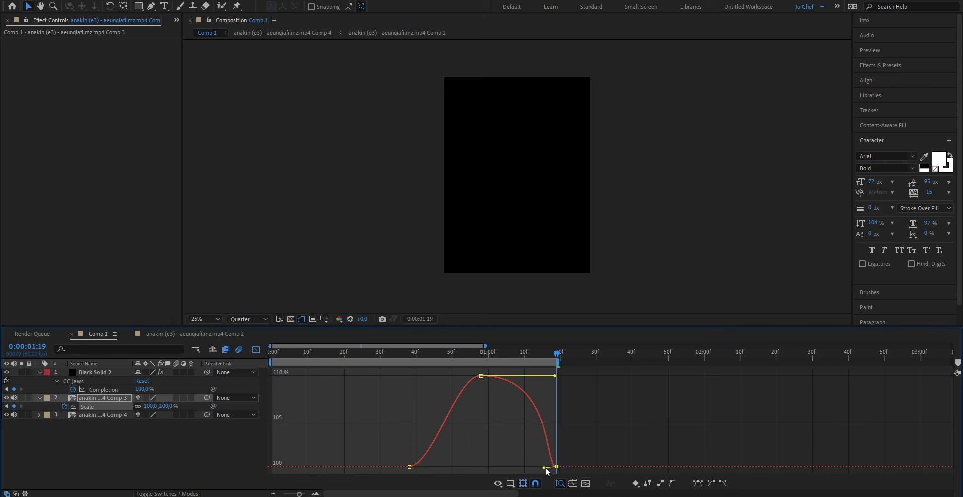
left_click(410, 467)
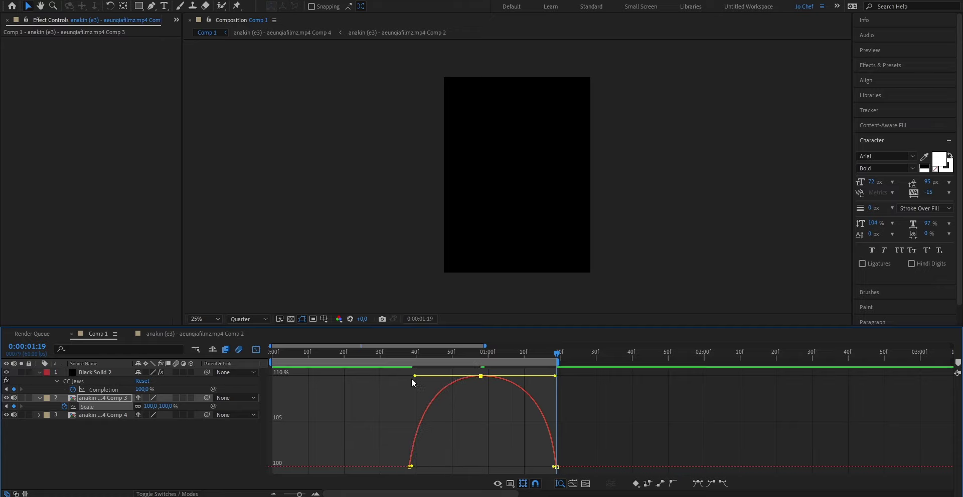
left_click(256, 349)
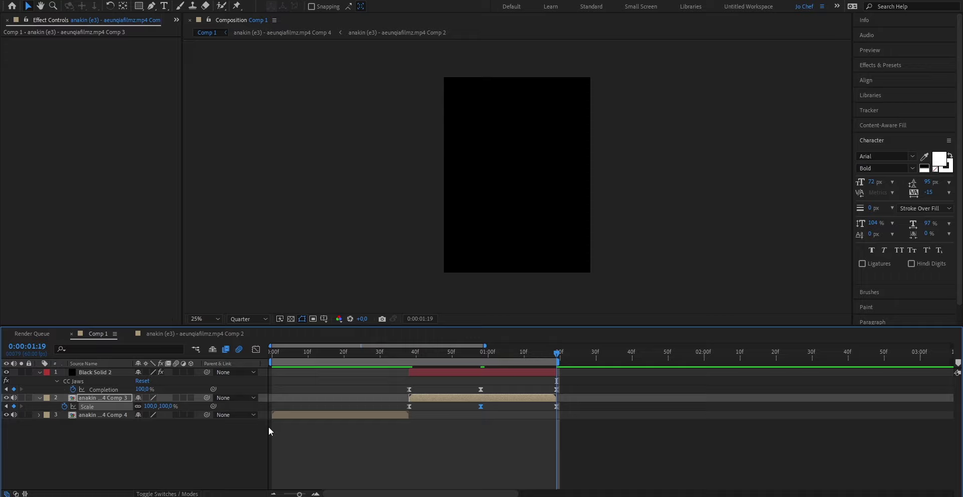